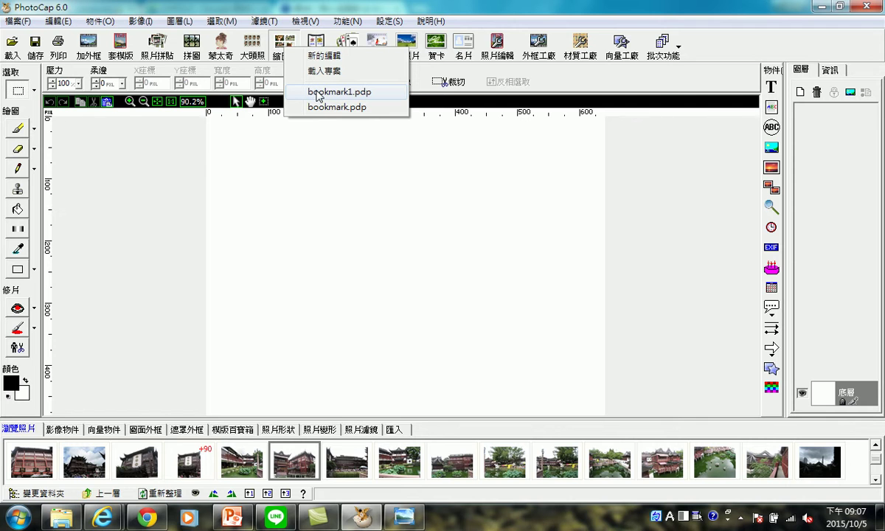
Step: Open the bookmark1.pdp contact-sheet project and save it as bookmark1 in the 20151005 folder, overwriting the existing project
left_click(319, 95)
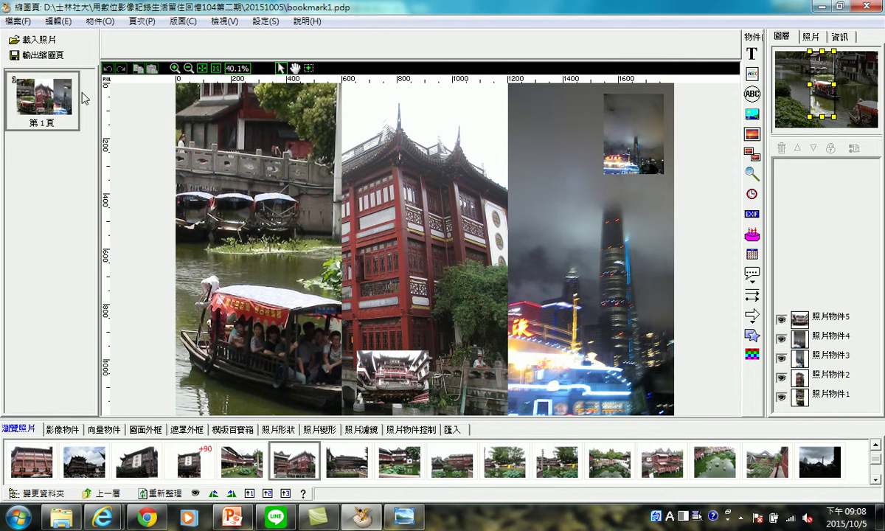
left_click(16, 22)
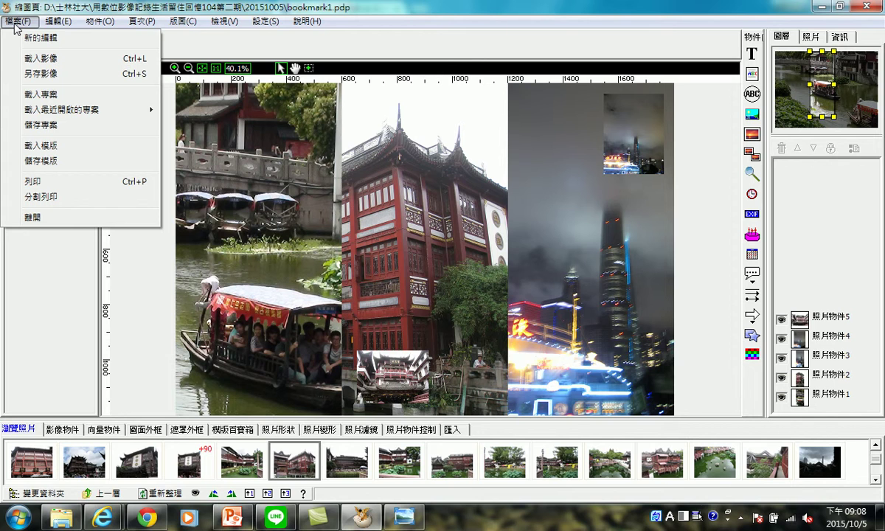
left_click(42, 127)
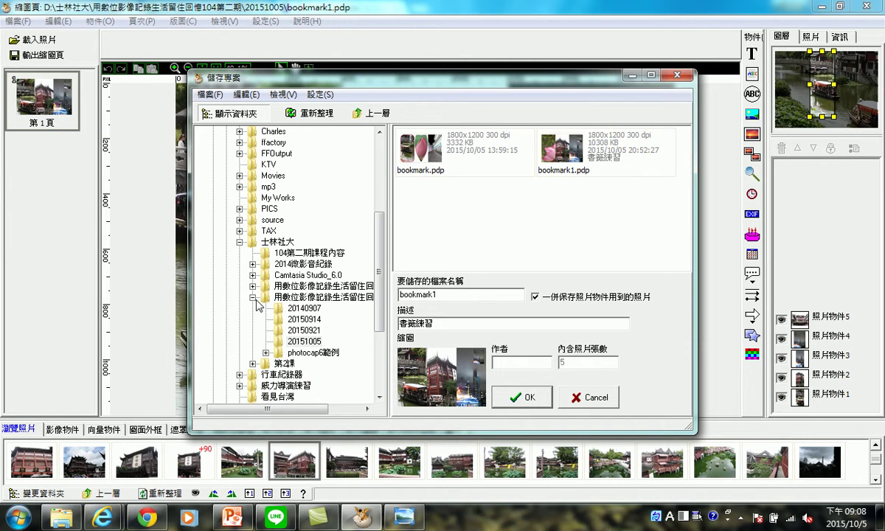
left_click(302, 342)
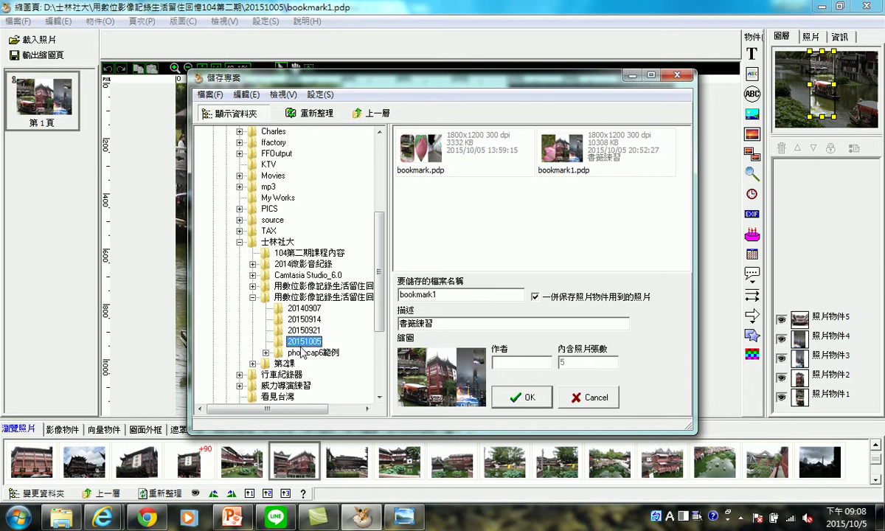
mouse_move(379, 260)
left_mouse_down()
mouse_move(379, 177)
mouse_move(379, 264)
left_mouse_up()
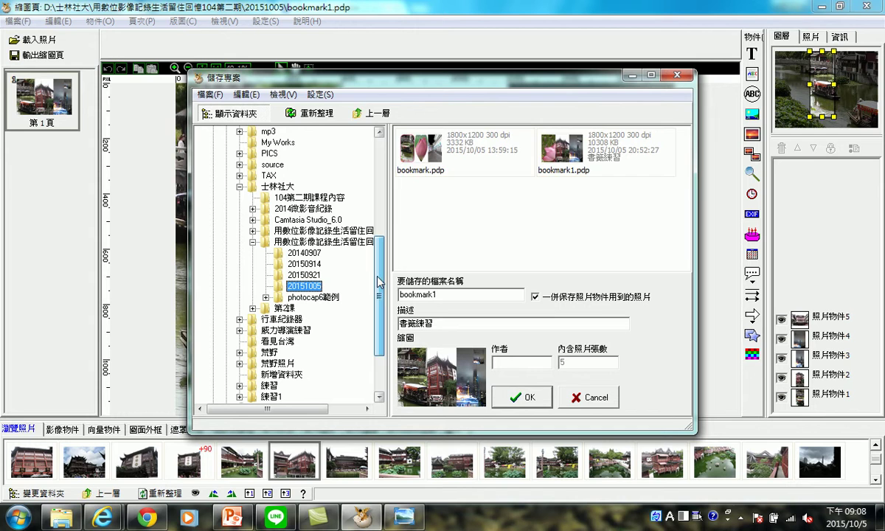
left_click(262, 186)
left_click(295, 242)
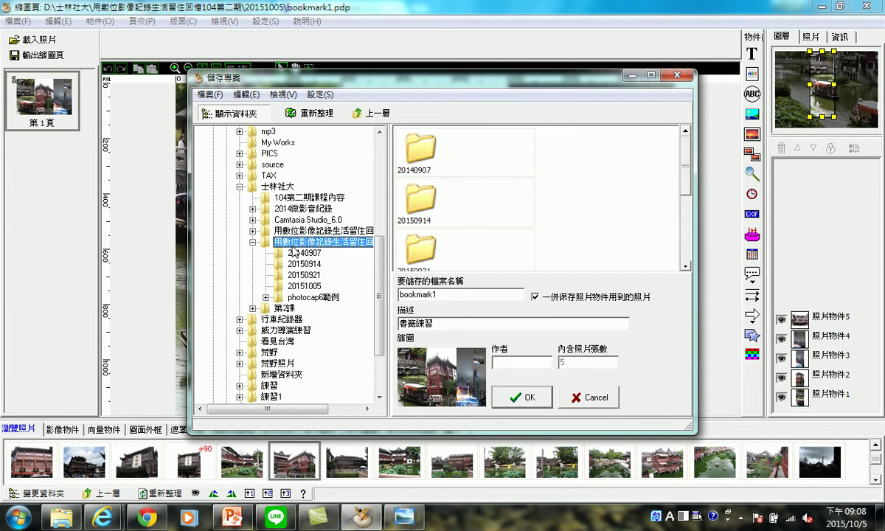
left_click(300, 286)
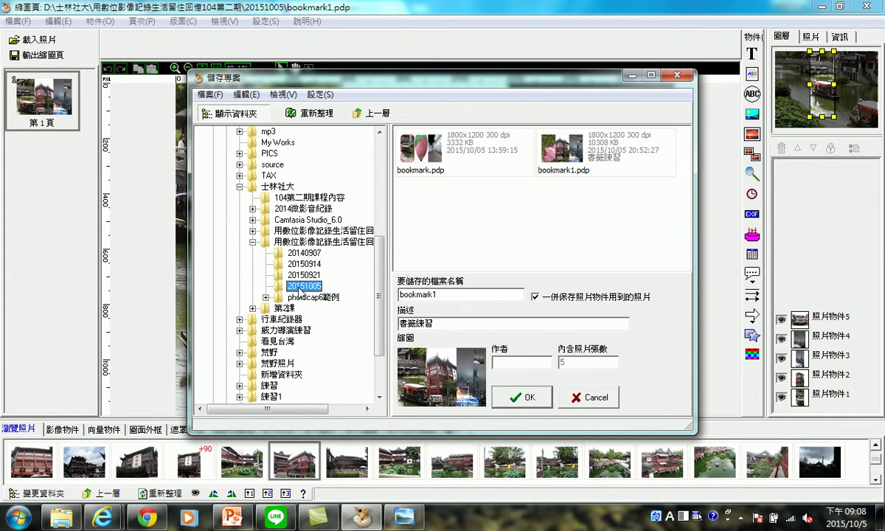
left_click(441, 294)
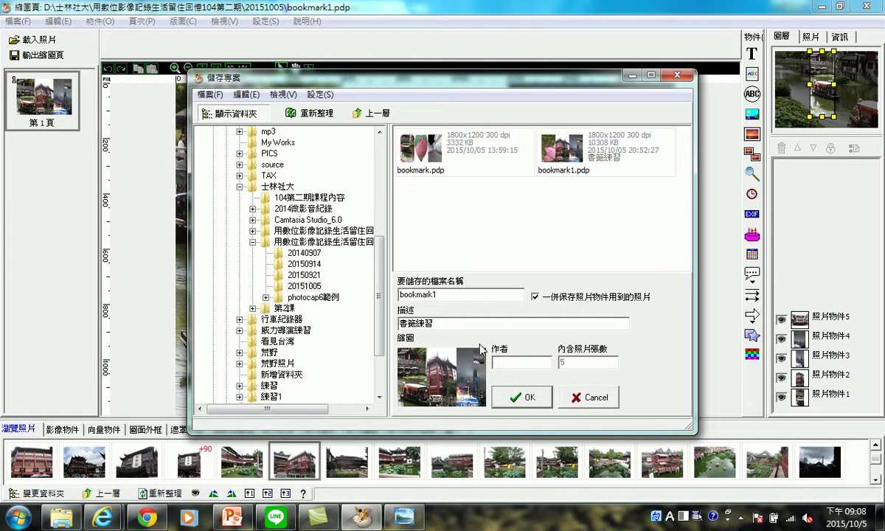
left_click(522, 403)
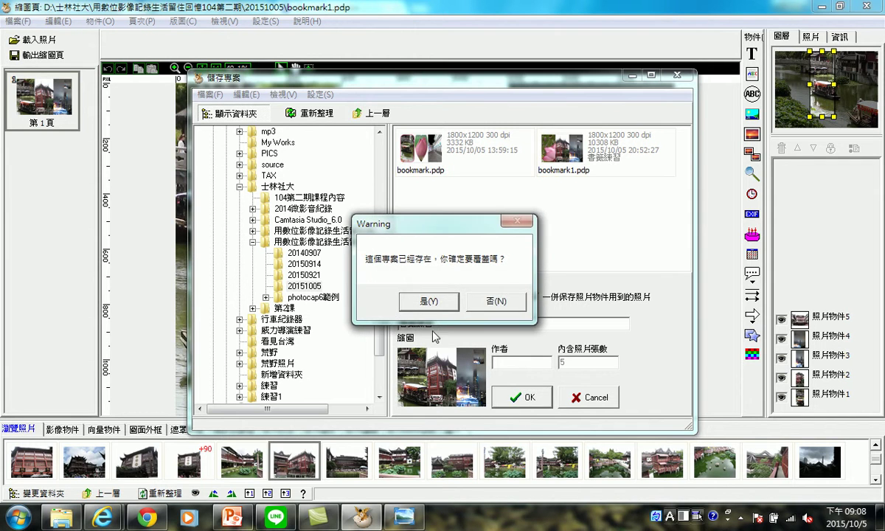
left_click(432, 305)
left_click(432, 305)
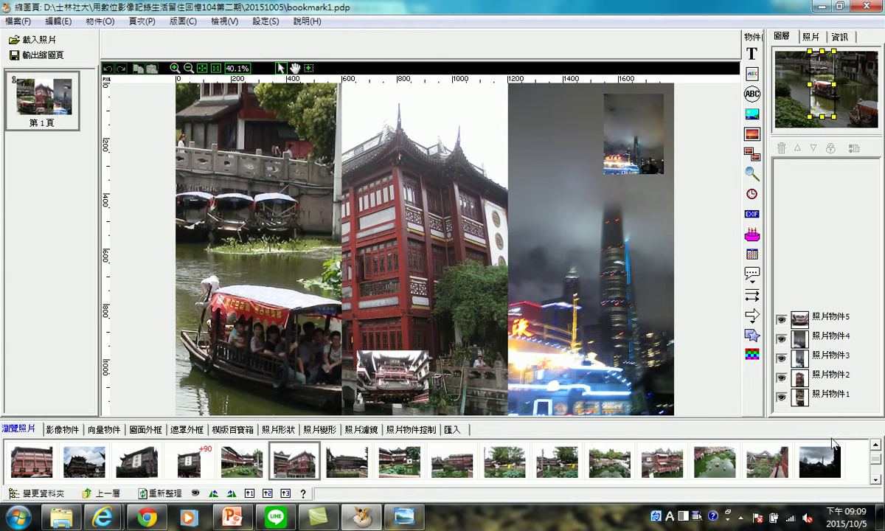
Step: Replace the large night skyline photo in the third panel with the dark rooftop photo, and open the page export settings despite the resolution warning
left_click_drag(815, 461, 618, 290)
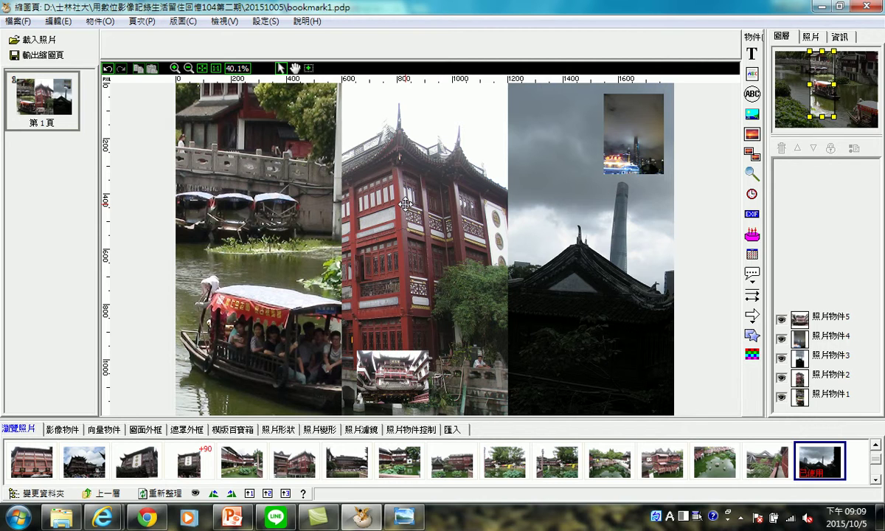
left_click(42, 56)
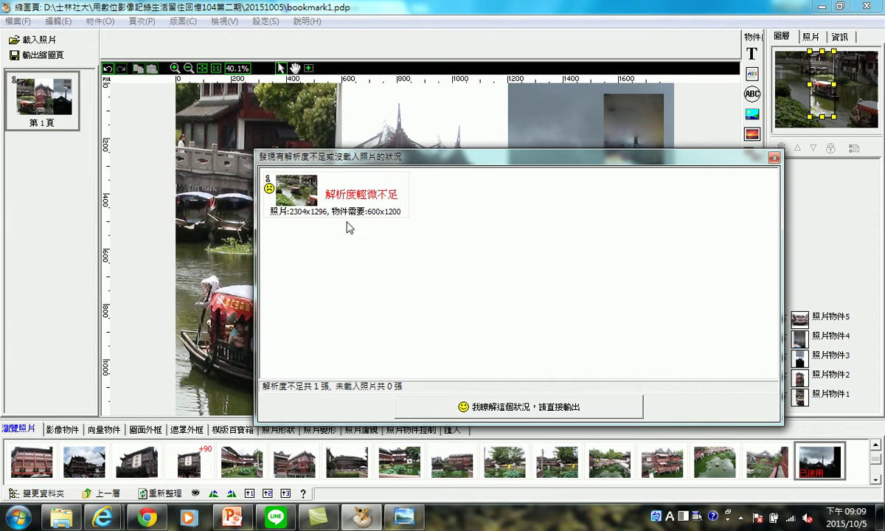
left_click(528, 408)
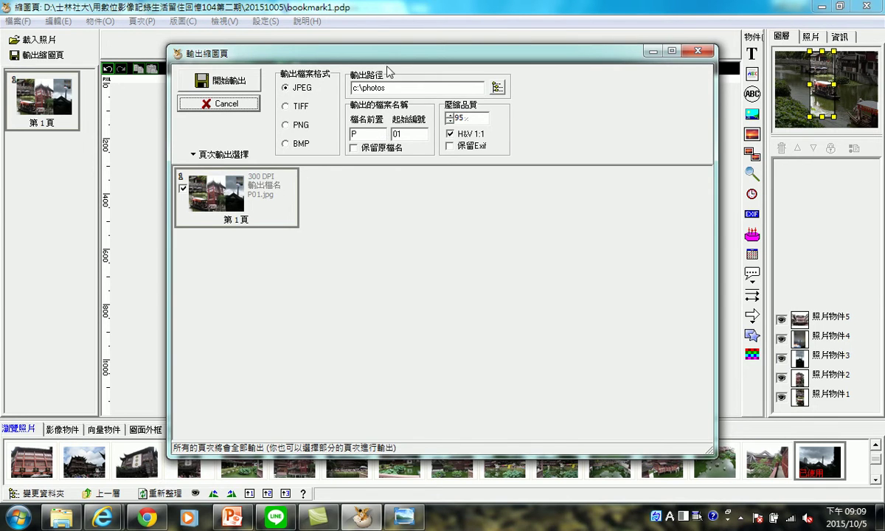
left_click_drag(391, 64, 455, 62)
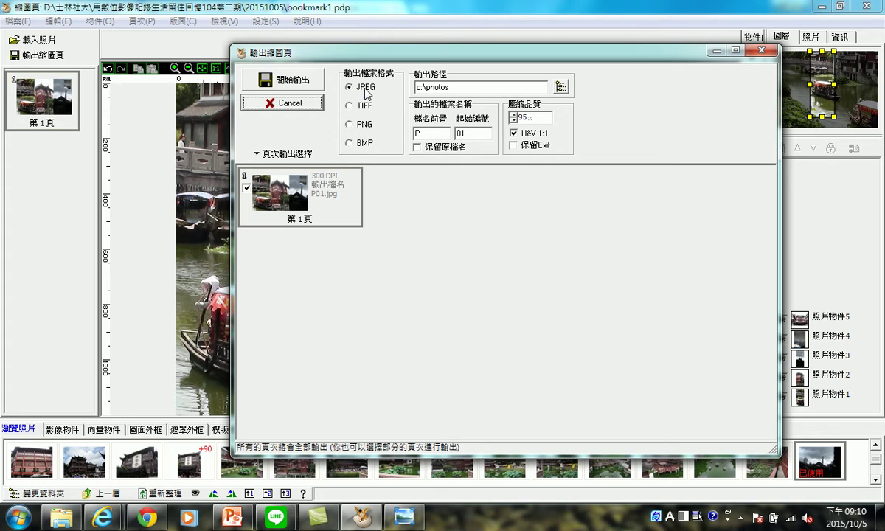
Step: Compare the export options offered for the TIFF, PNG, BMP and JPEG formats, ending on JPEG
left_click(362, 106)
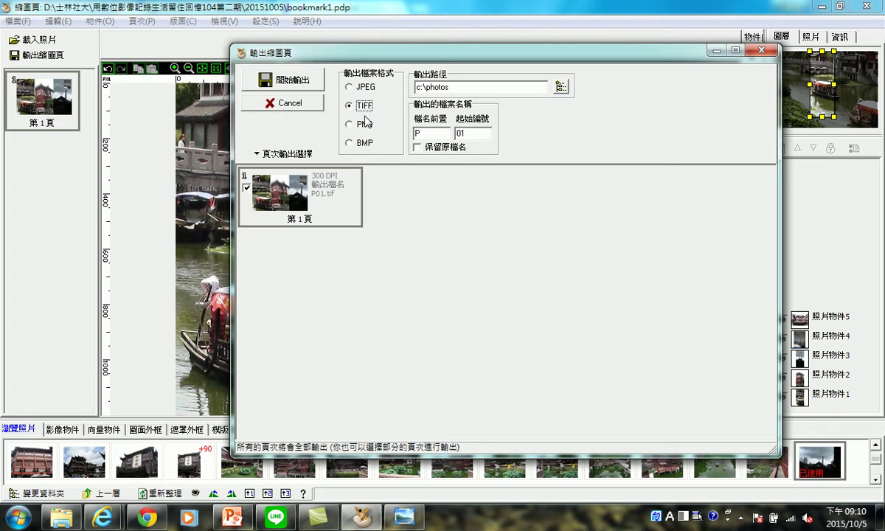
left_click(363, 124)
left_click(367, 143)
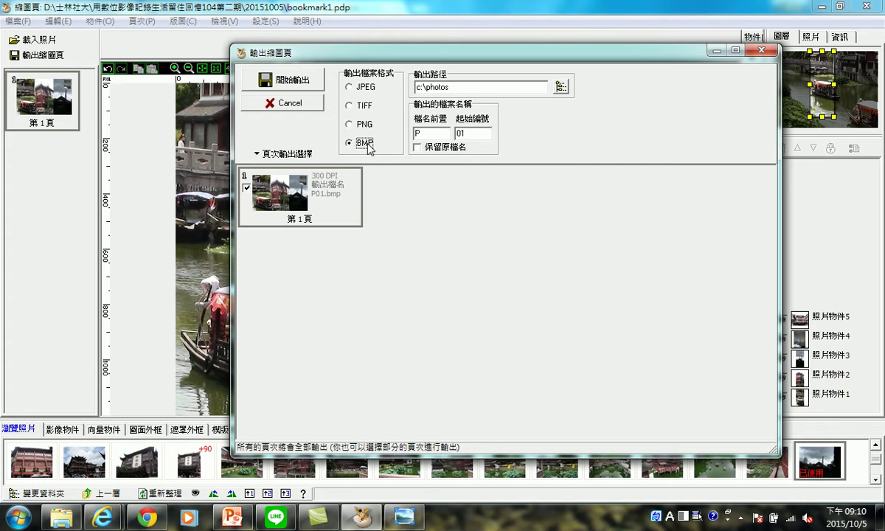
left_click(363, 87)
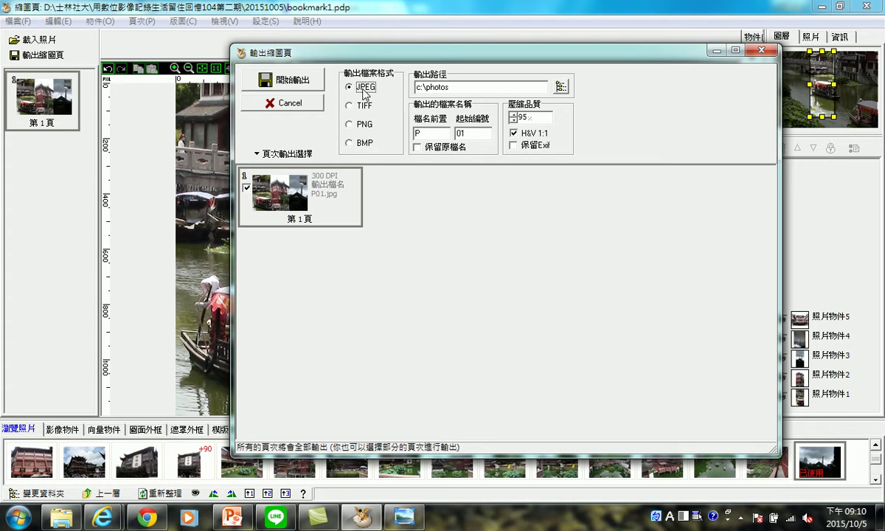
left_click(364, 124)
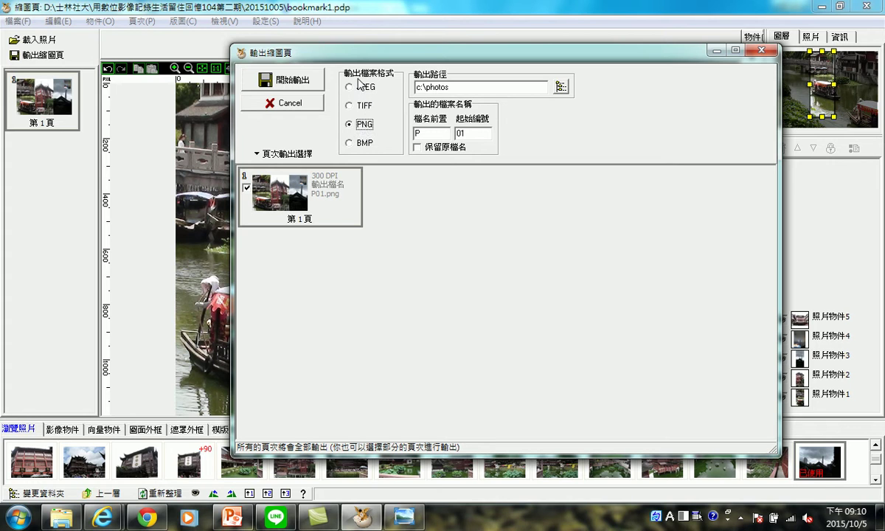
left_click(361, 86)
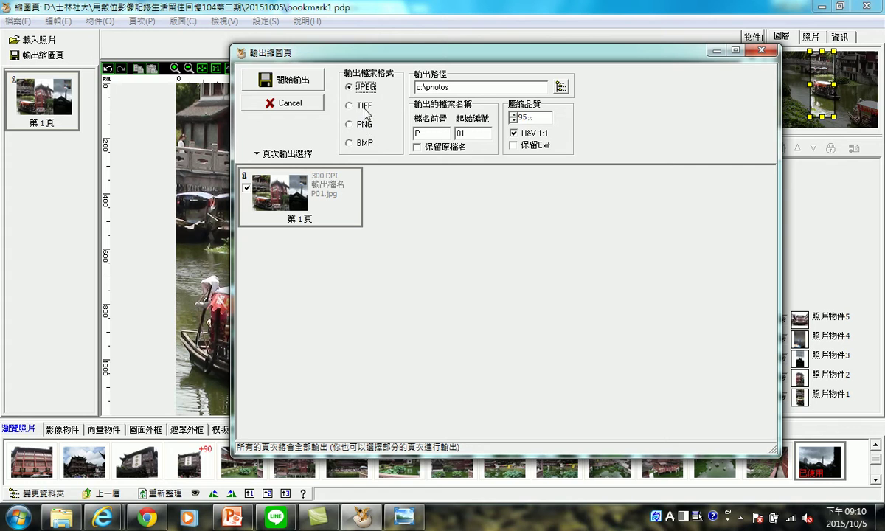
left_click(365, 107)
left_click(365, 124)
left_click(365, 143)
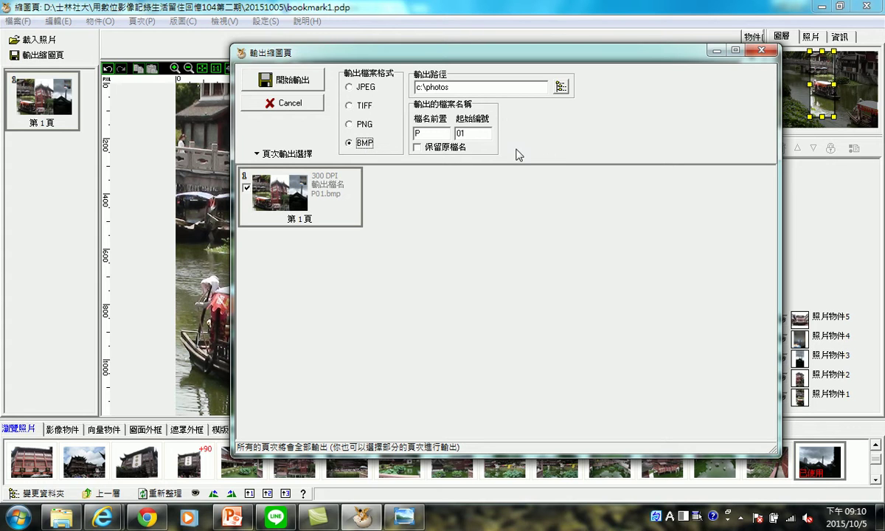
left_click(356, 90)
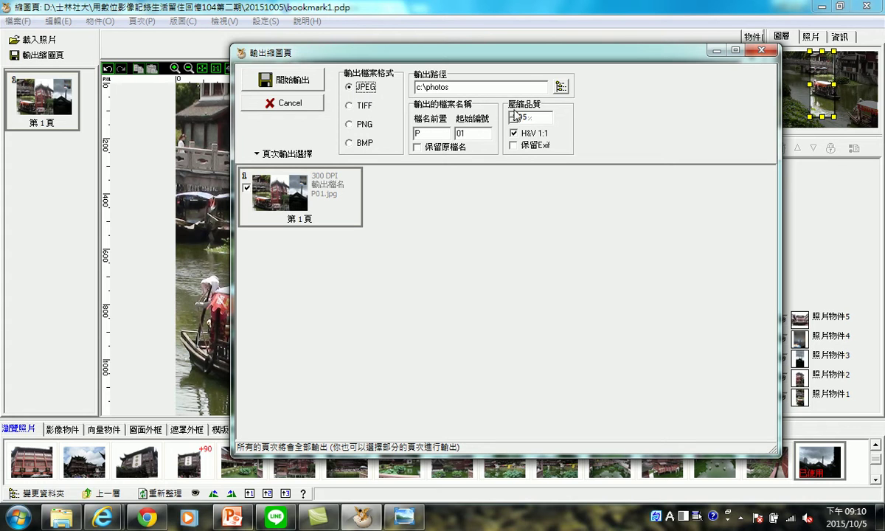
Step: Export the page as a JPEG to c:\photos with compression quality 100 and starting number 11
left_click(513, 114)
left_click(471, 133)
key("BackSpace")
key("BackSpace")
type("10")
key("BackSpace")
type("1")
left_click(297, 86)
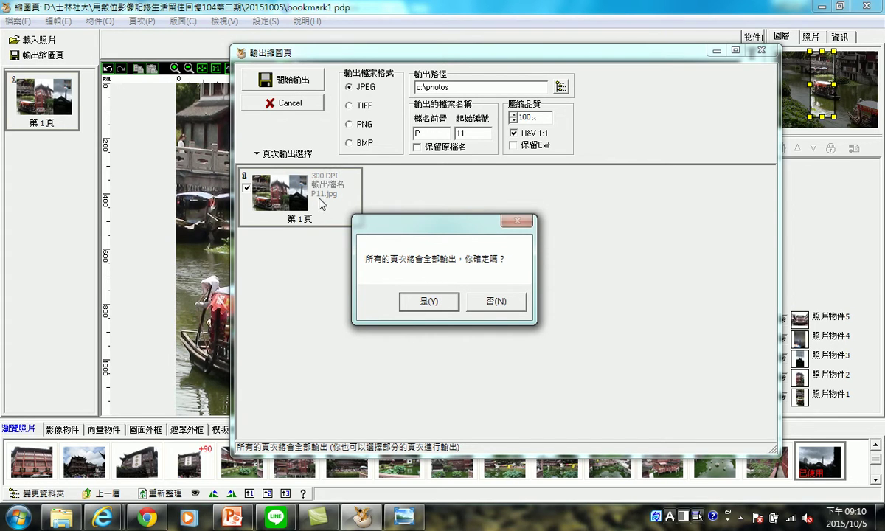
left_click(425, 304)
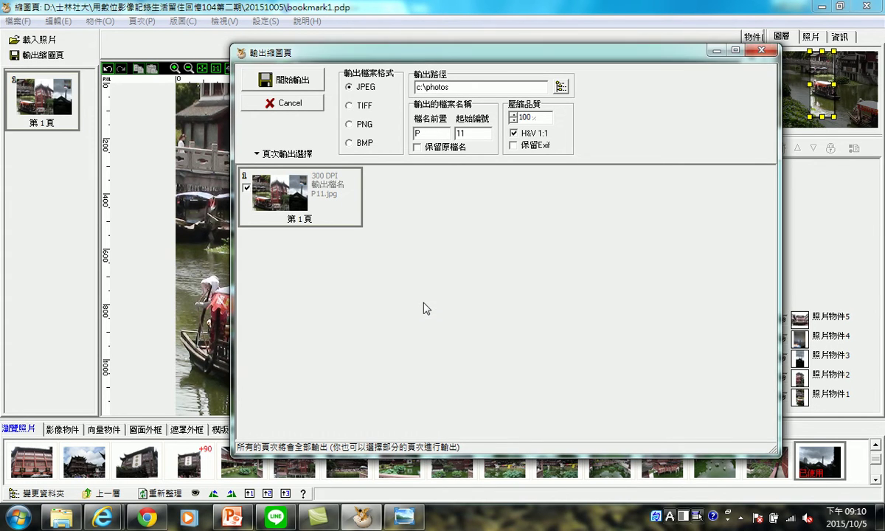
left_click(458, 304)
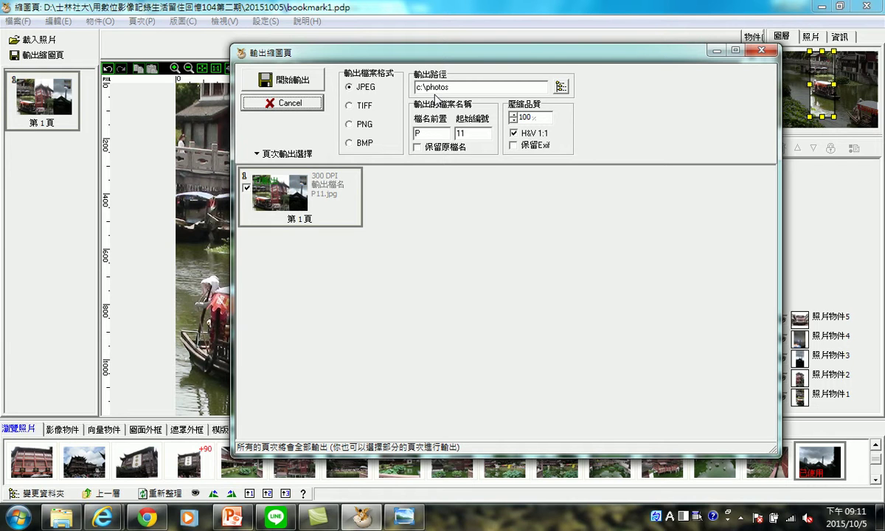
Step: Set the output folder to 20151005 inside 士林社大\用數位影像記錄生活留住回憶104第二期 on drive D
left_click(561, 87)
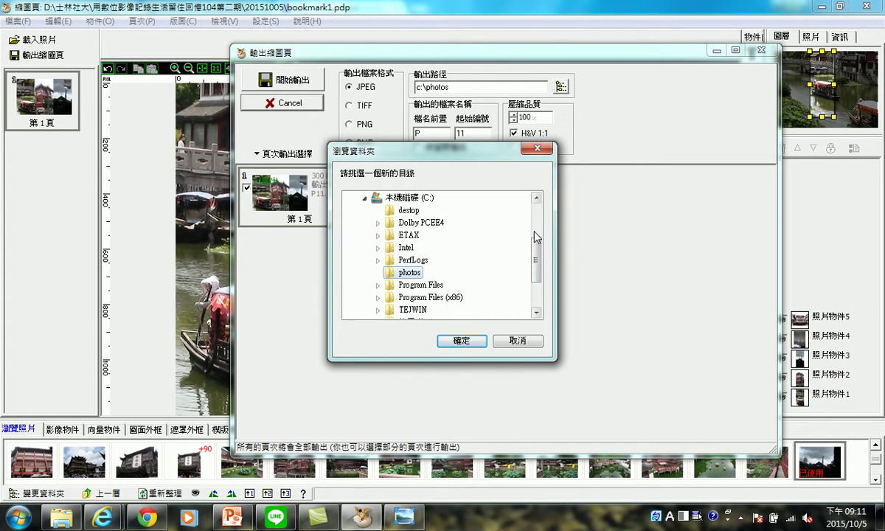
left_click_drag(538, 254, 535, 273)
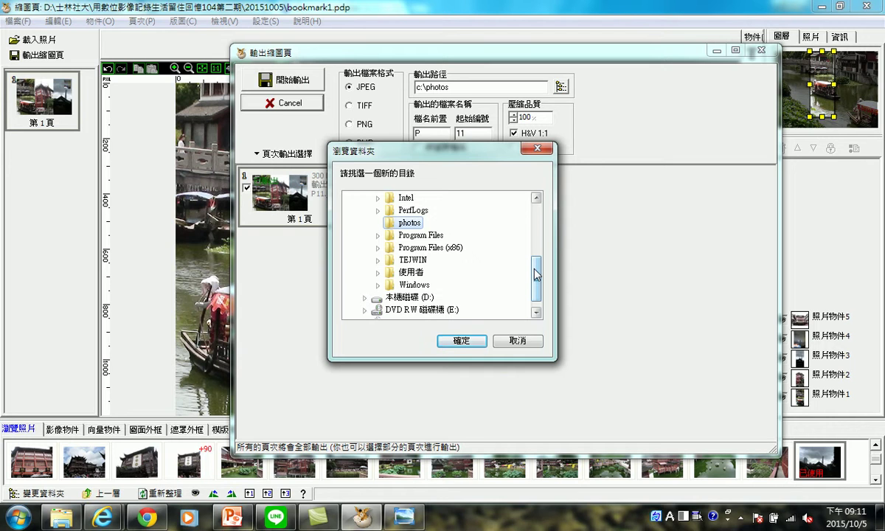
left_click(363, 298)
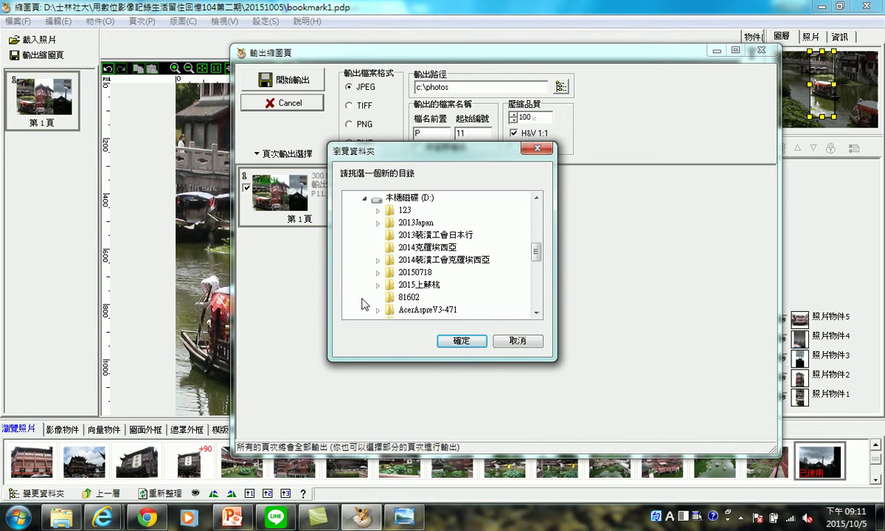
left_click_drag(536, 253, 536, 282)
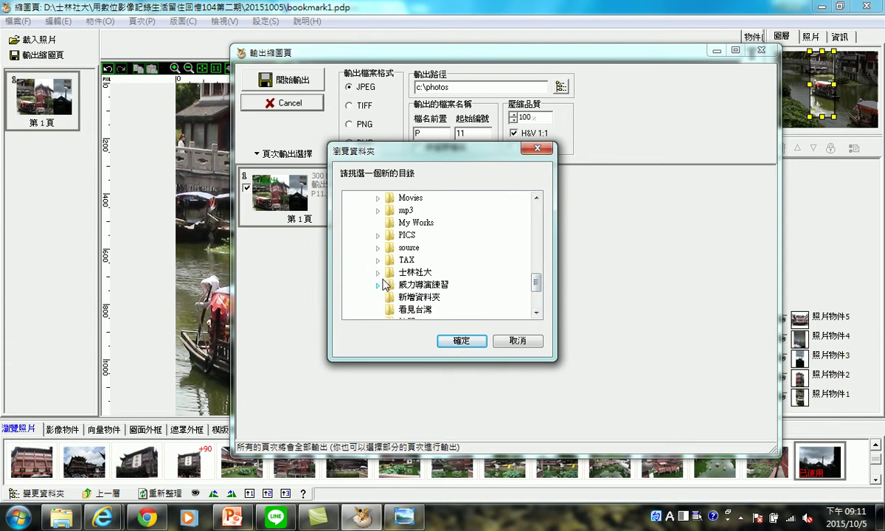
left_click(377, 273)
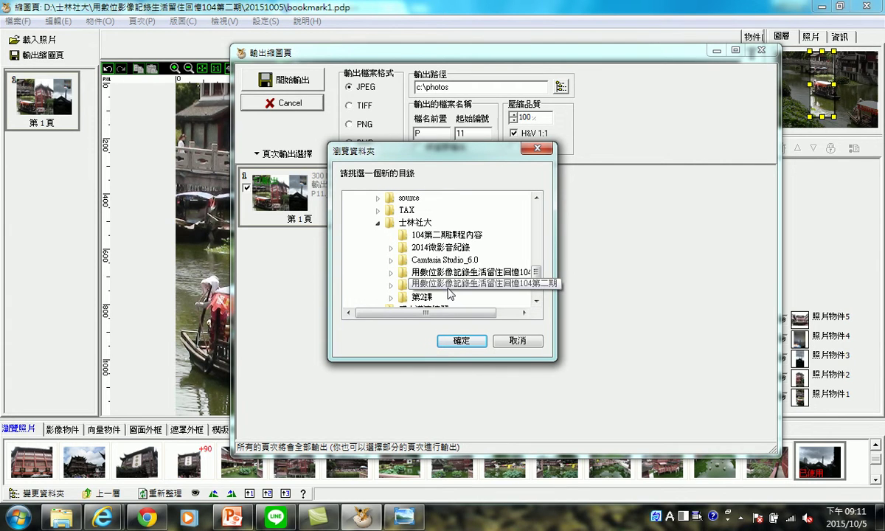
left_click(447, 285)
left_click(391, 285)
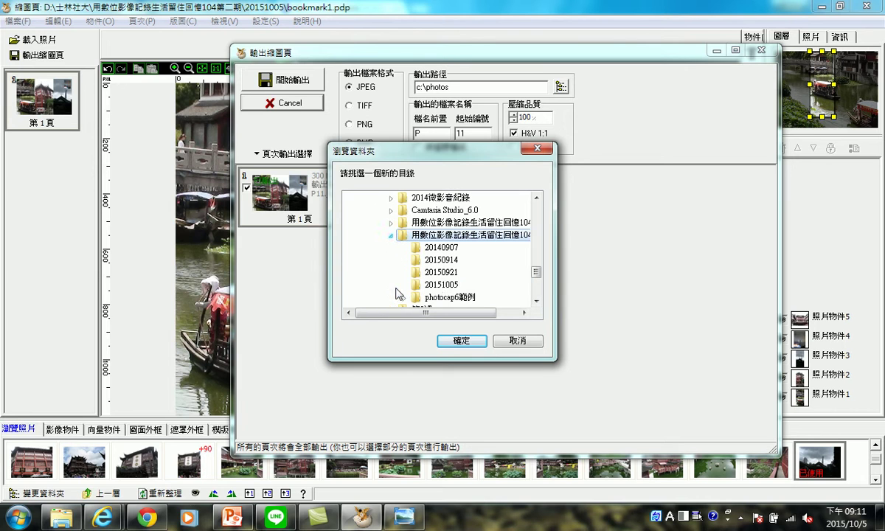
left_click(436, 283)
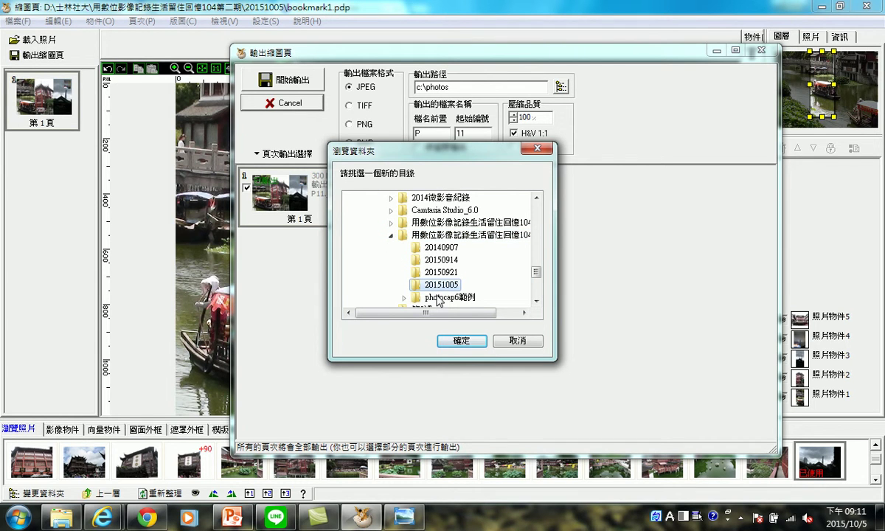
left_click(461, 342)
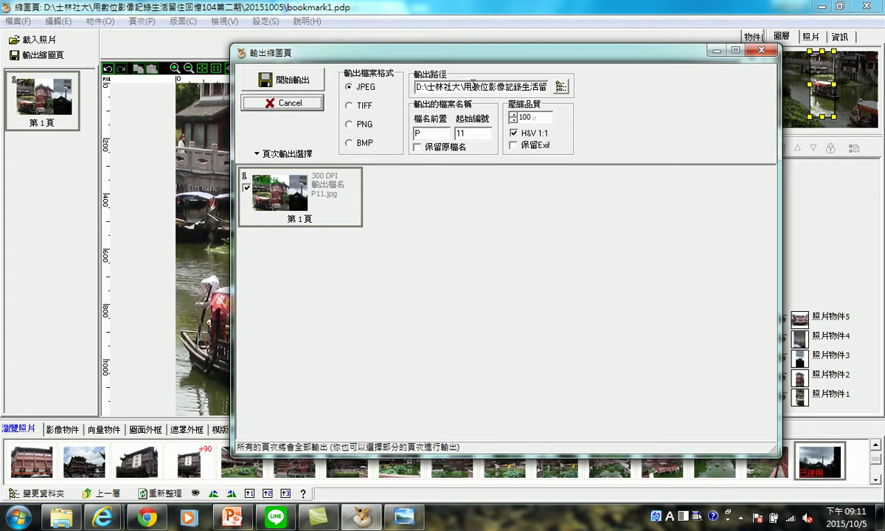
Step: Export all pages as JPEG to the 20151005 folder
left_click(289, 82)
left_click(429, 302)
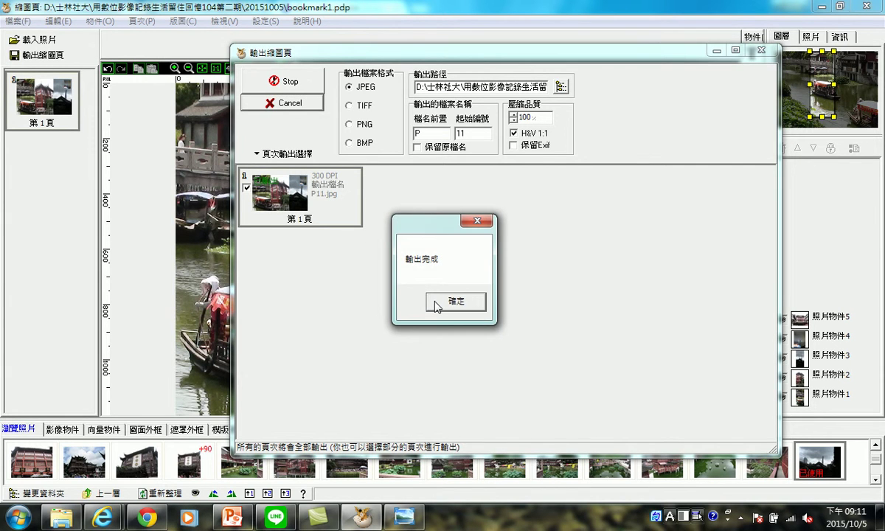
left_click(436, 303)
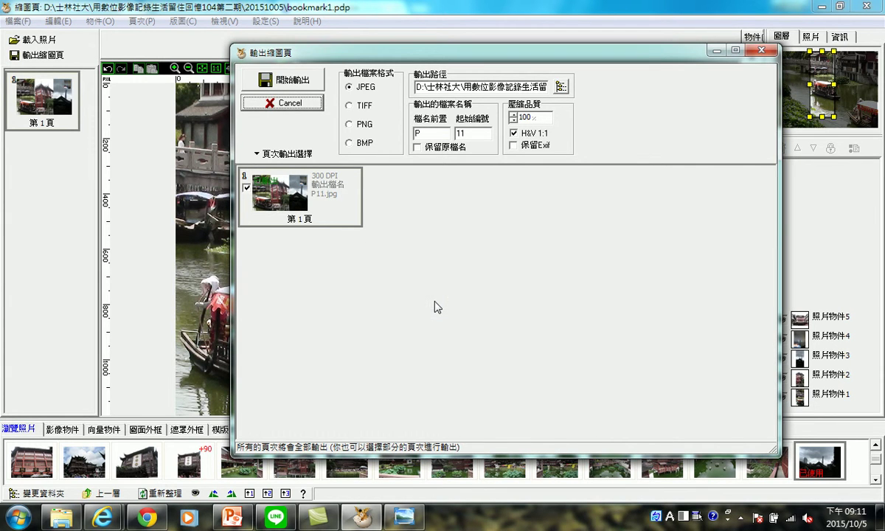
Step: Export all pages as TIFF to the 20151005 folder
left_click(349, 107)
left_click(259, 79)
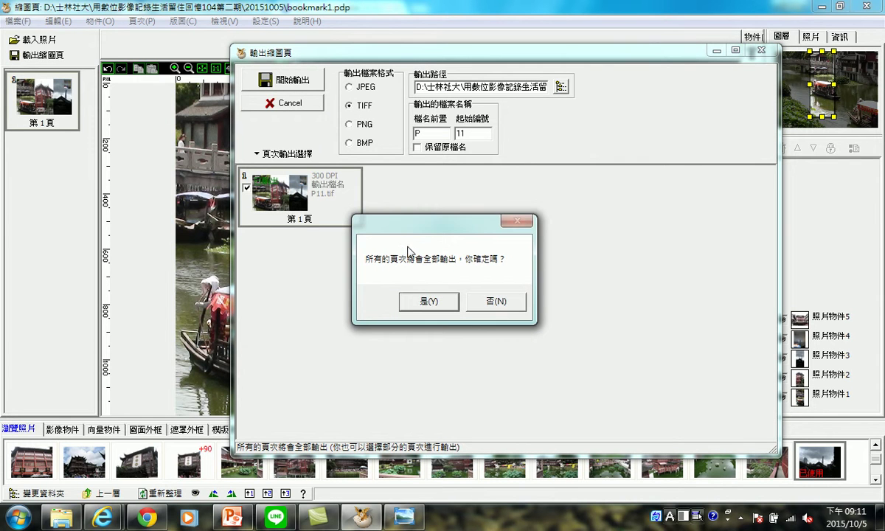
left_click(428, 301)
left_click(450, 304)
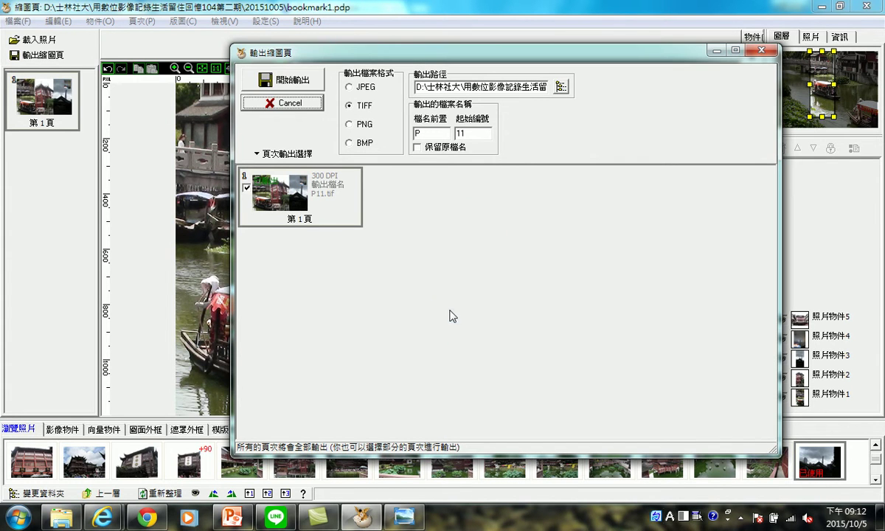
Step: Export all pages as PNG to the same output folder
left_click(348, 123)
left_click(297, 84)
left_click(428, 303)
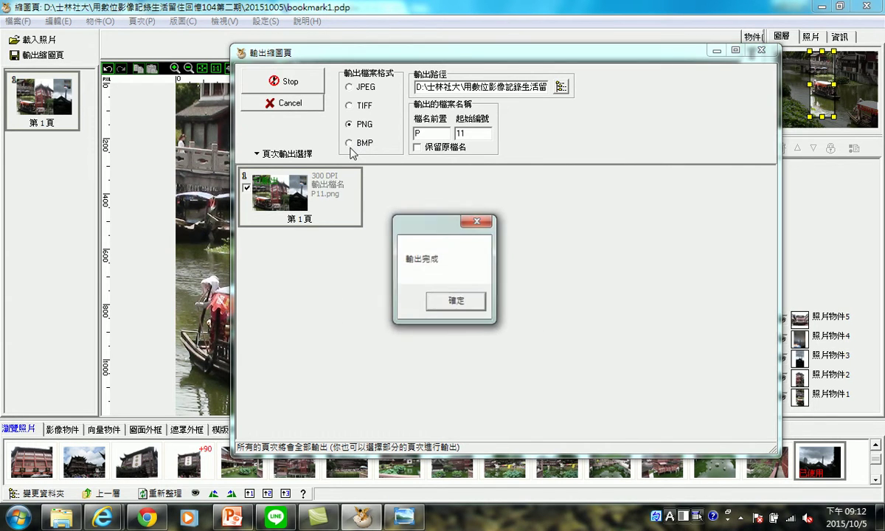
left_click(453, 301)
Step: Export all pages as BMP to the same output folder
left_click(348, 143)
left_click(295, 87)
left_click(428, 303)
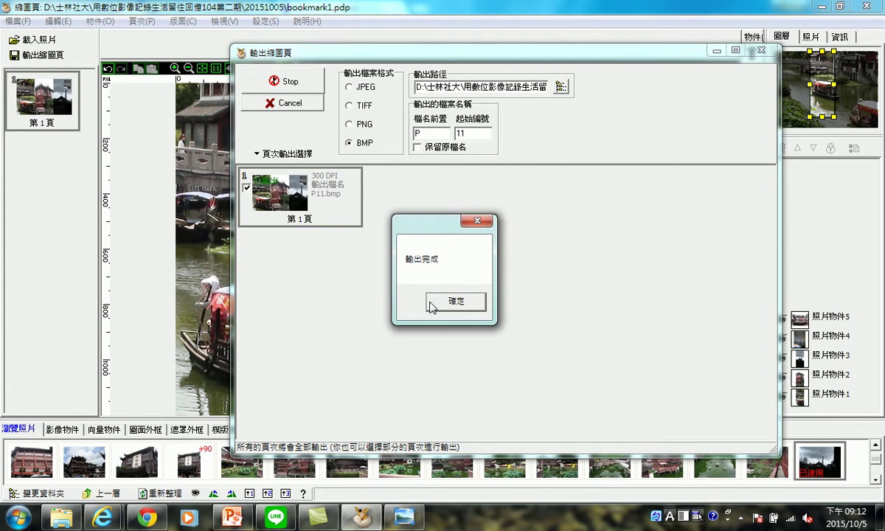
left_click(432, 304)
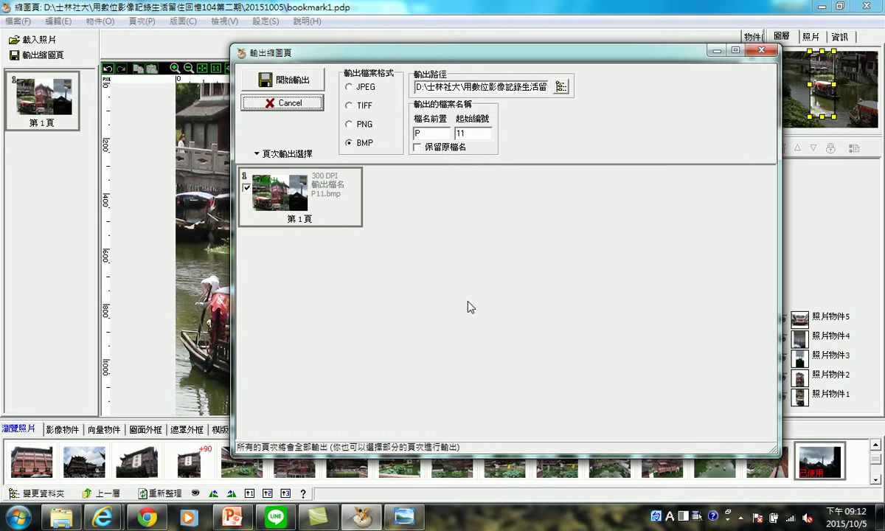
Step: Switch to Windows Explorer, open 士林社大\用數位影像記錄生活留住回憶104第二期\20151005 on drive D, and show its files in the details view
left_click(61, 517)
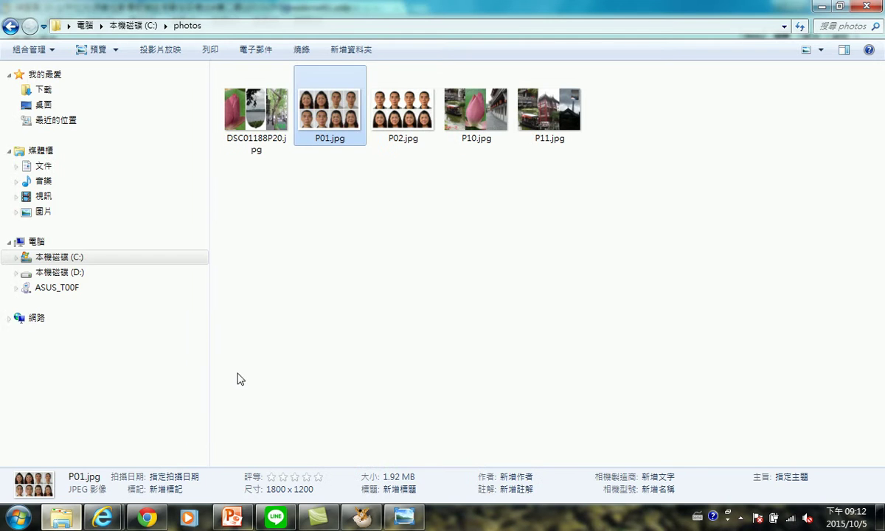
left_click(46, 273)
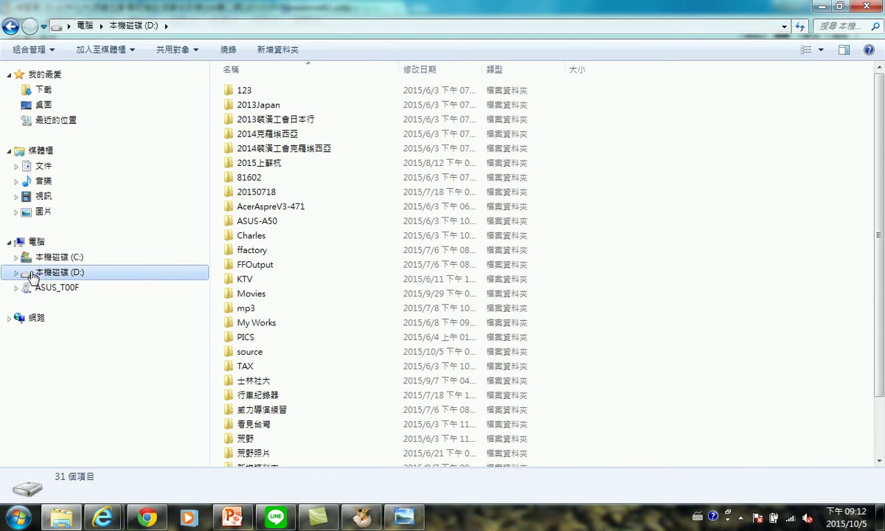
left_click(314, 295)
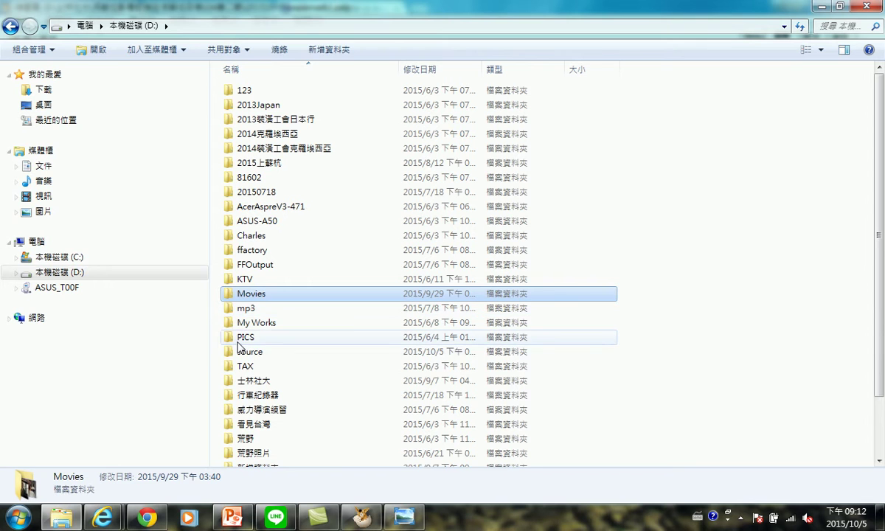
double_click(242, 380)
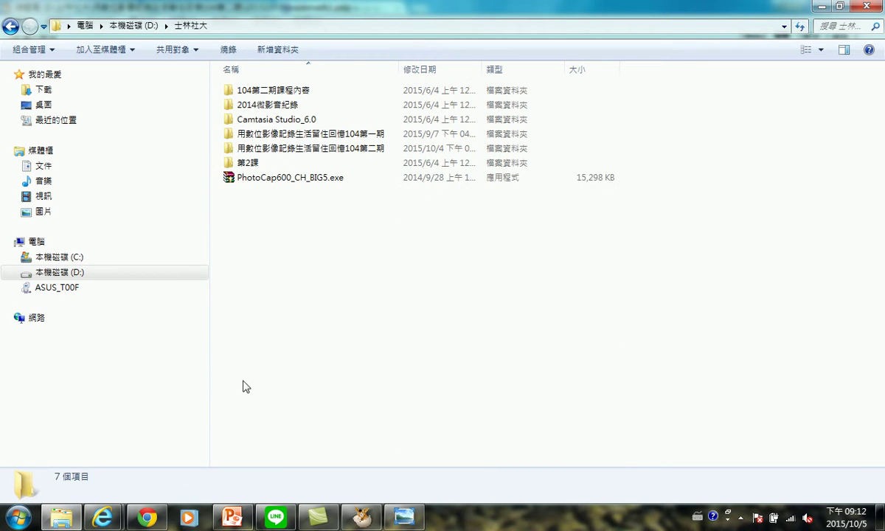
double_click(247, 149)
double_click(240, 135)
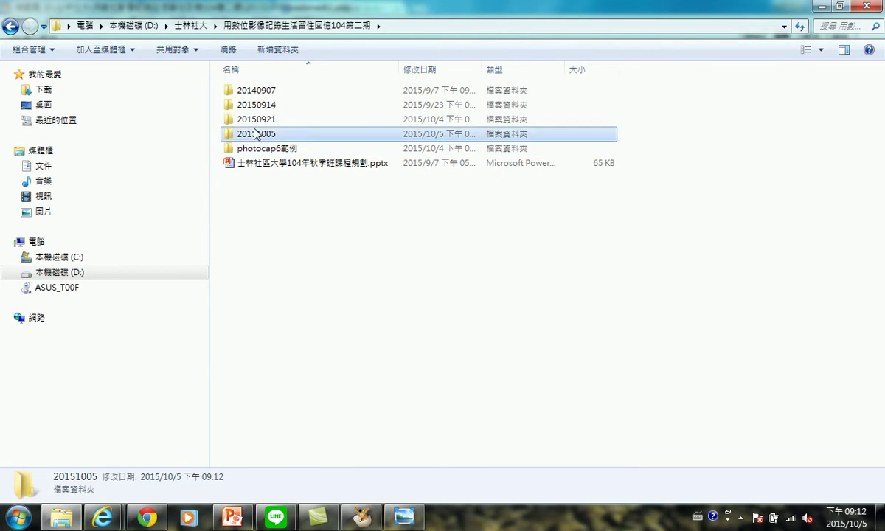
left_click(821, 50)
left_click(820, 143)
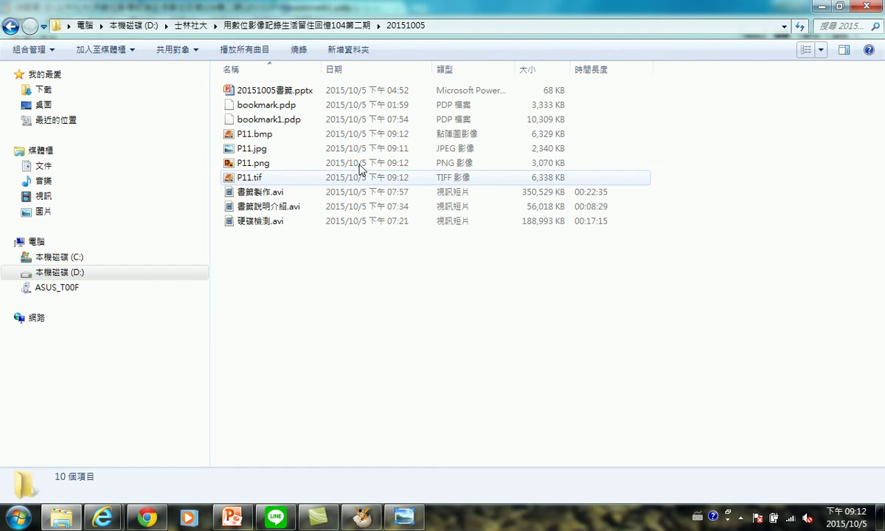
Step: Compare the file sizes of the exported P11 images in the TIFF, PNG, JPEG and BMP formats
left_click(557, 184)
left_click(555, 168)
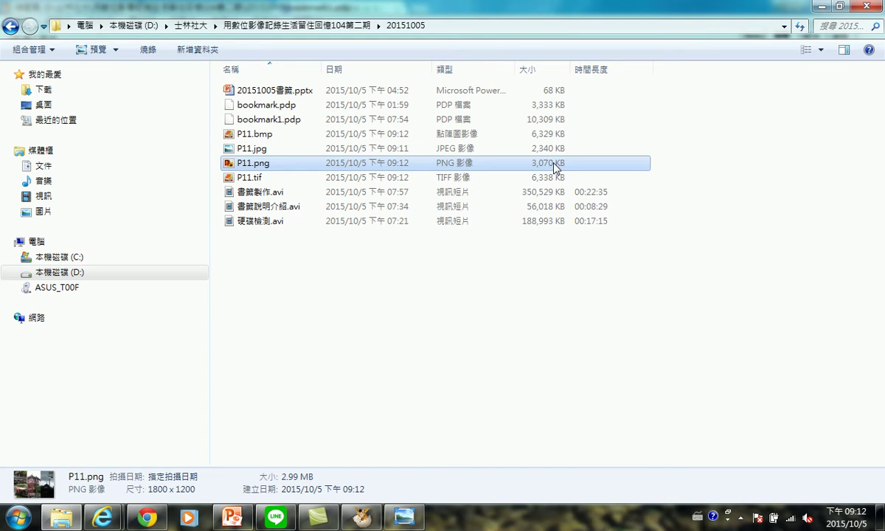
left_click(548, 151)
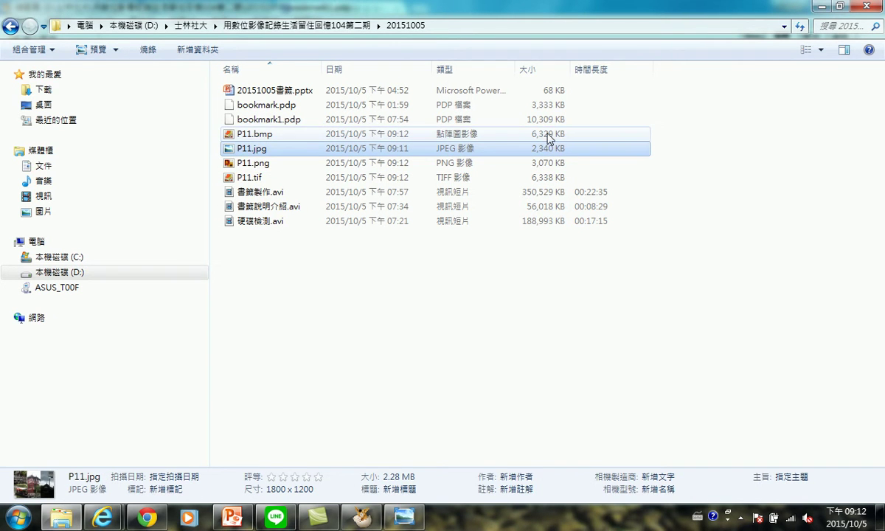
left_click(549, 138)
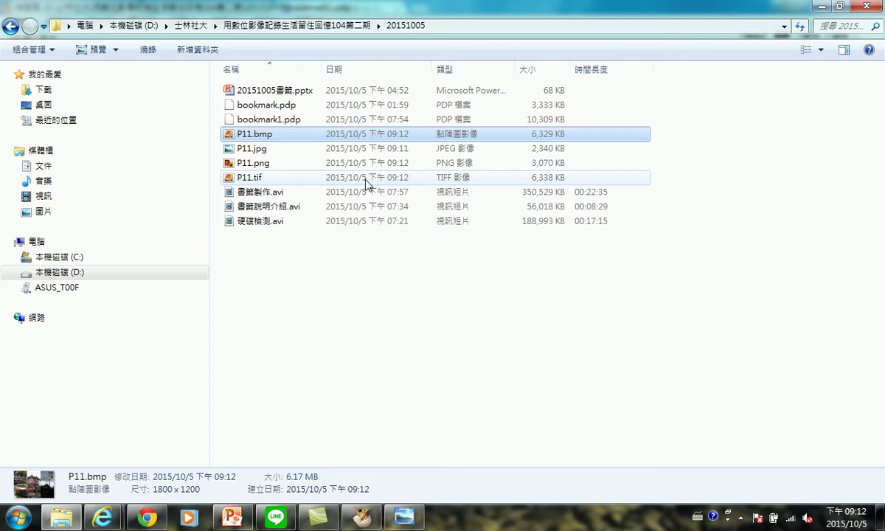
Step: View P11.bmp in Windows Photo Viewer, compare it with the TIFF, JPEG and PNG versions, and close the viewer
double_click(262, 140)
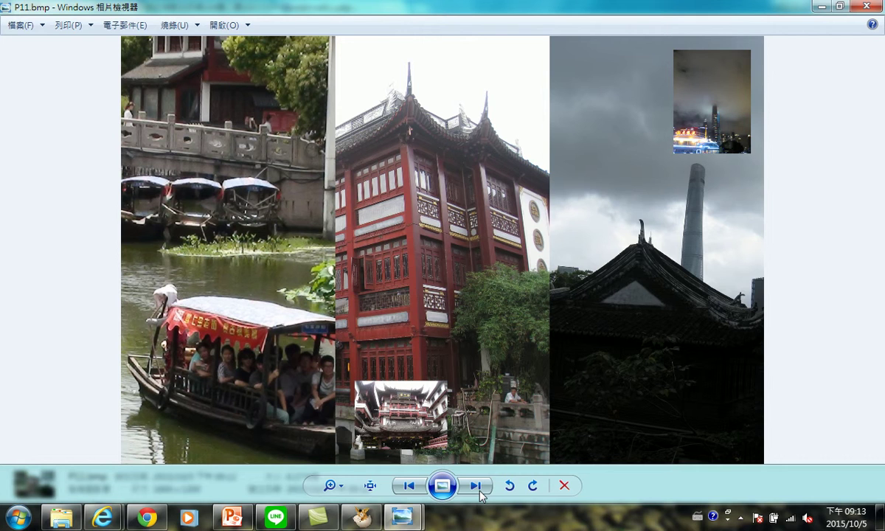
key("Right")
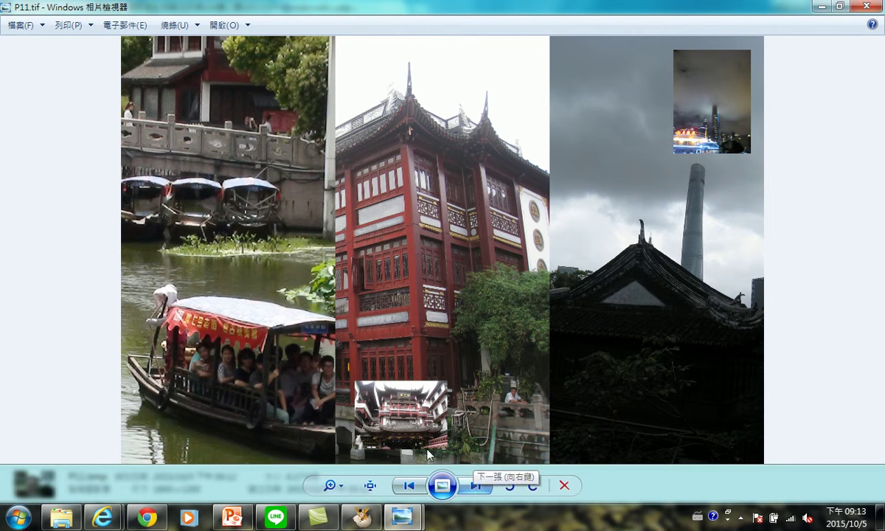
left_click(476, 488)
left_click(476, 488)
left_click(476, 489)
left_click(476, 488)
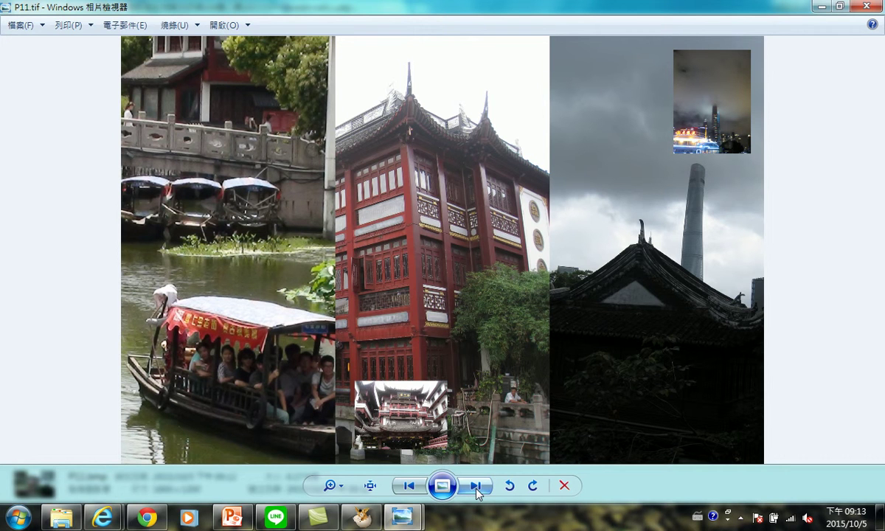
left_click(477, 488)
left_click(477, 488)
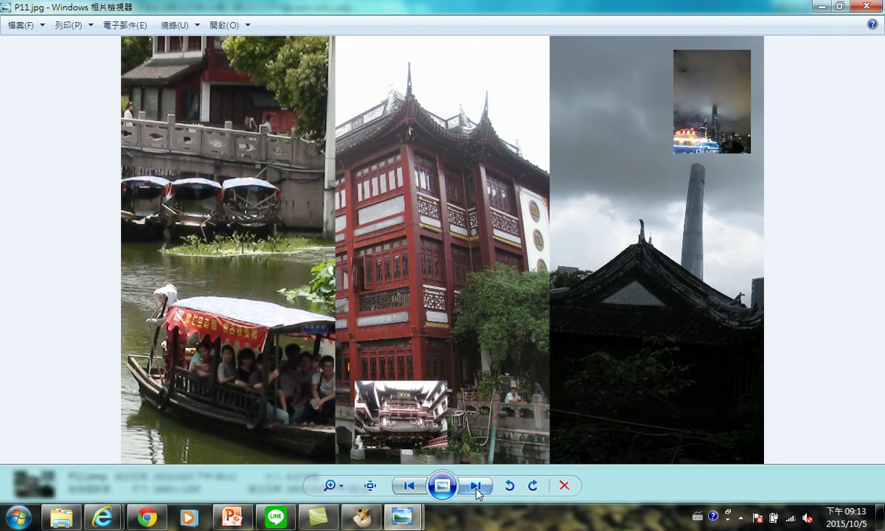
left_click(476, 488)
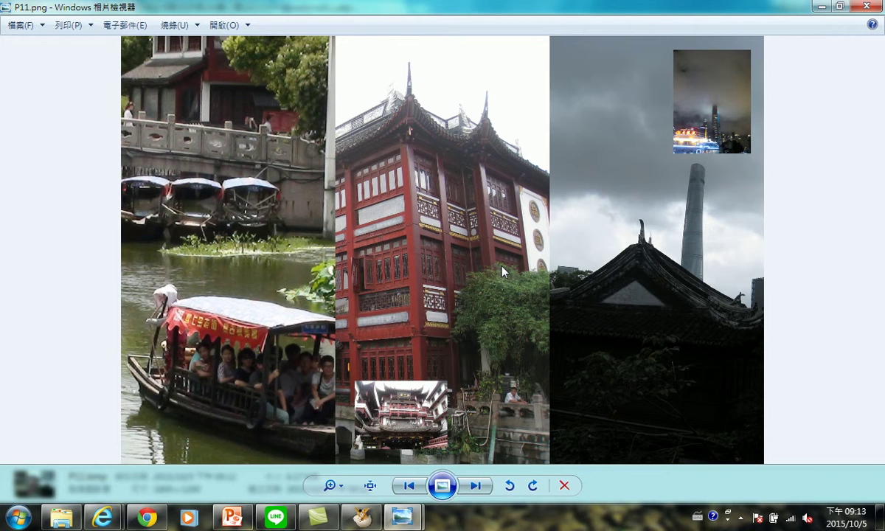
left_click(872, 7)
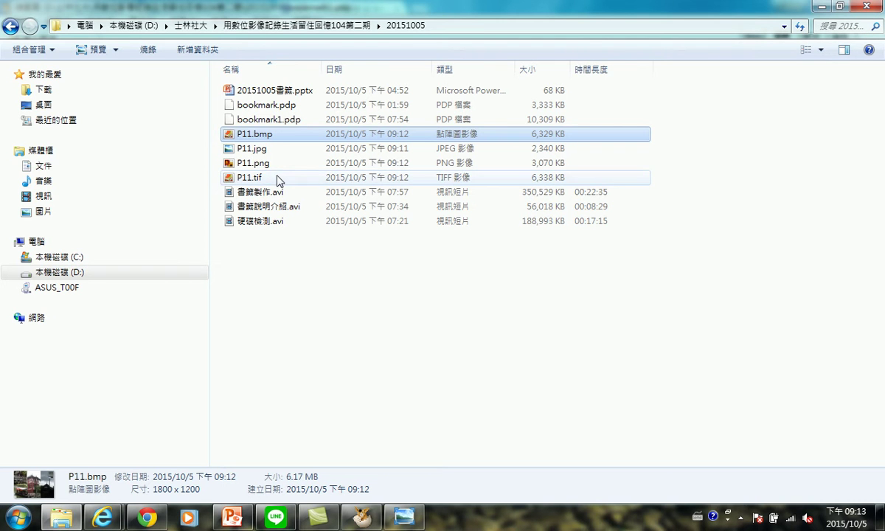